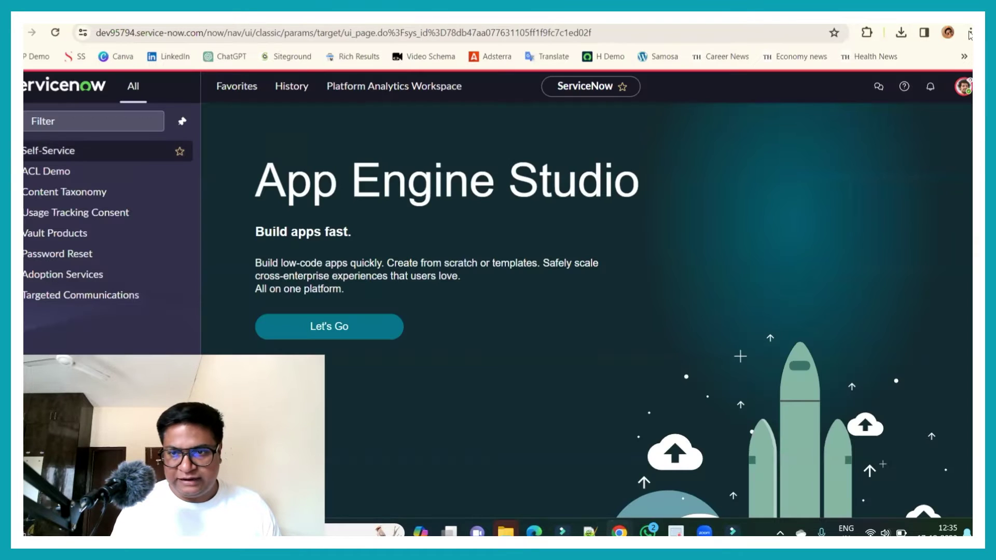
- Check which user is being impersonated, then close the user details
{"action": "left_click", "coordinate": [963, 87]}
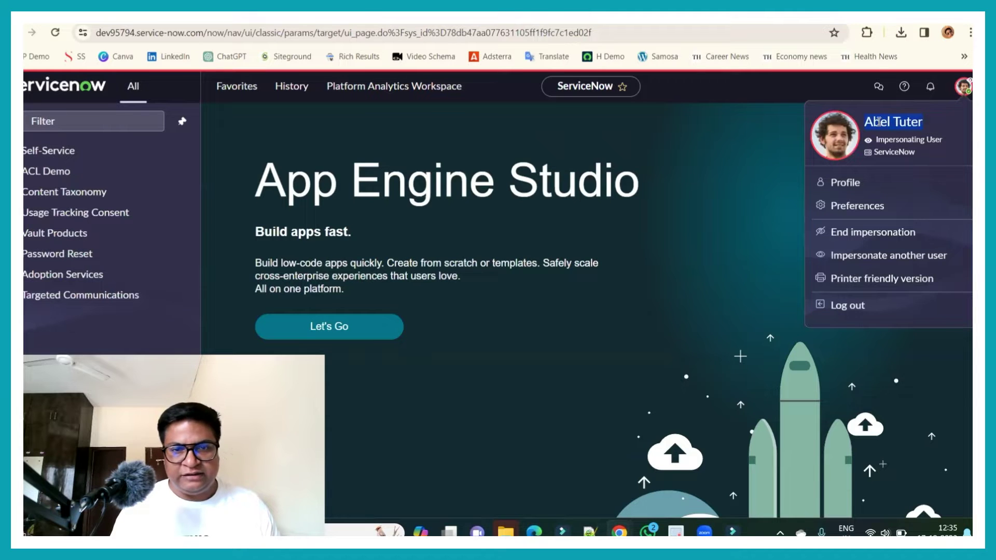
{"action": "left_click", "coordinate": [525, 342]}
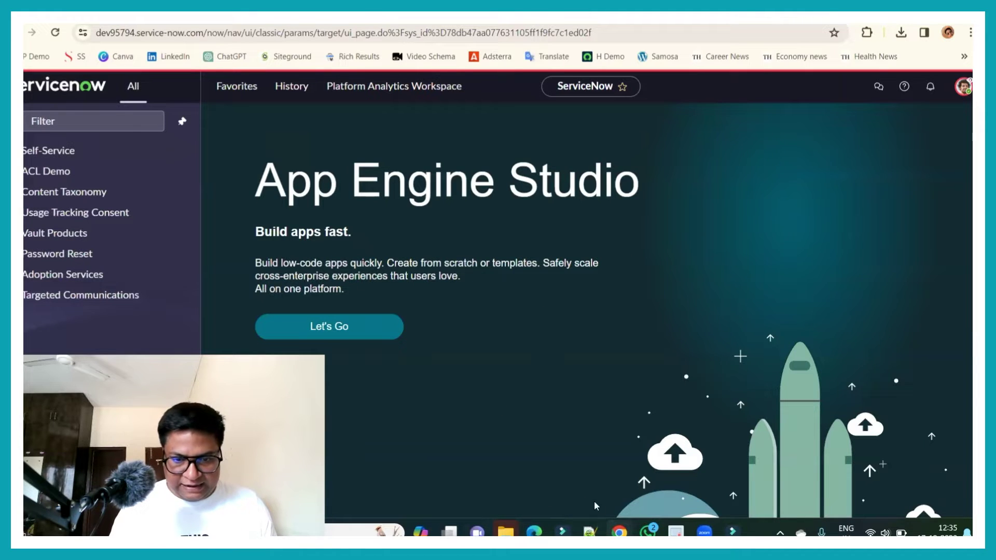
{"action": "mouse_move", "coordinate": [619, 532]}
{"action": "left_click", "coordinate": [685, 494]}
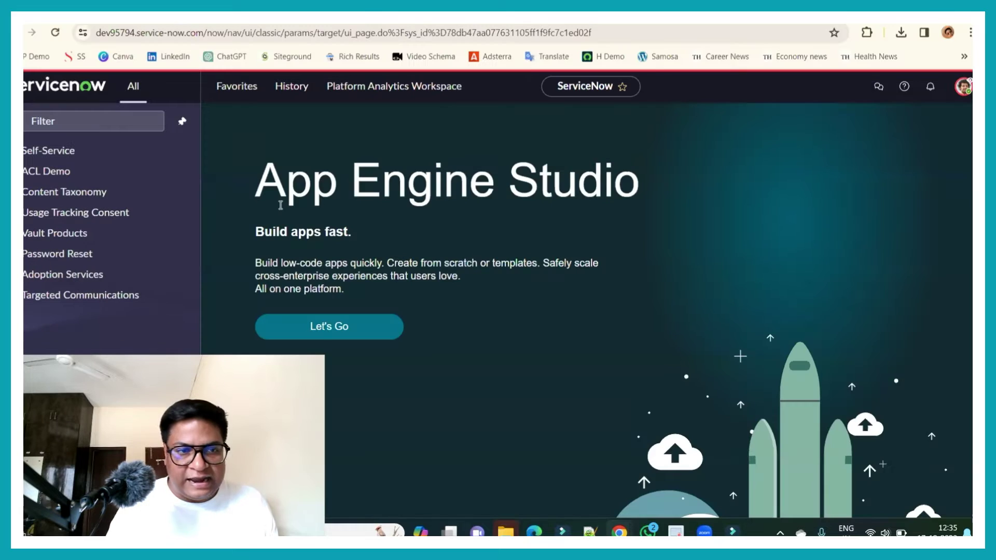
{"action": "left_click_drag", "start_coordinate": [264, 163], "coordinate": [531, 312]}
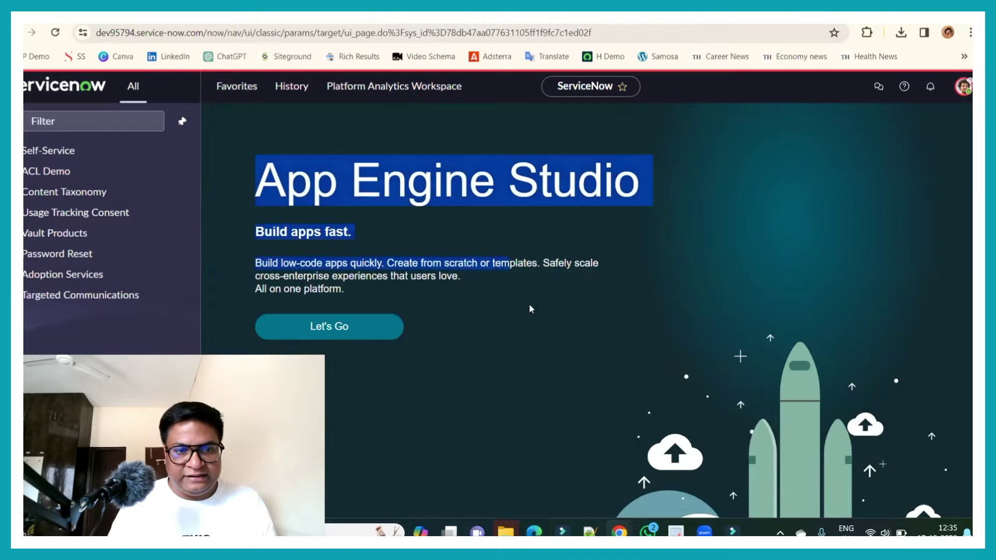
{"action": "left_click", "coordinate": [534, 312]}
- Open the table-level u_acl_demo read access control in the admin window
{"action": "key", "text": "alt+Tab"}
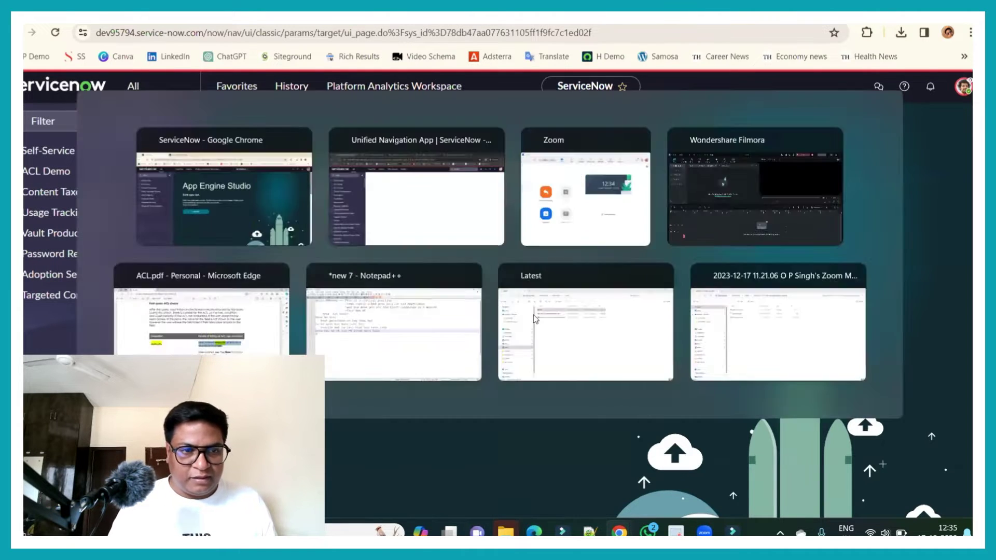
{"action": "key", "text": "alt+Tab"}
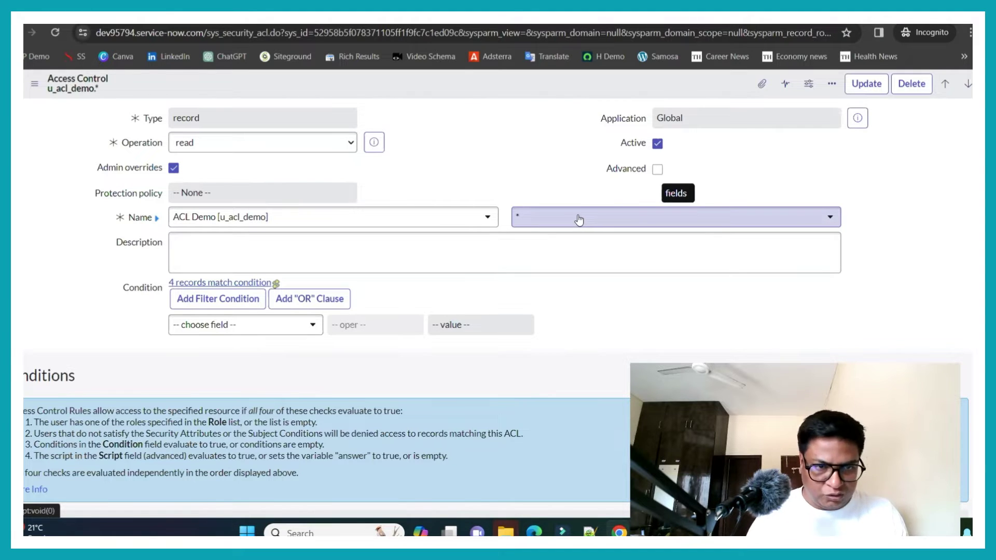
{"action": "key", "text": "alt+Left"}
{"action": "scroll", "coordinate": [362, 366], "scroll_direction": "down", "scroll_amount": 2}
{"action": "scroll", "coordinate": [362, 366], "scroll_direction": "up", "scroll_amount": 1}
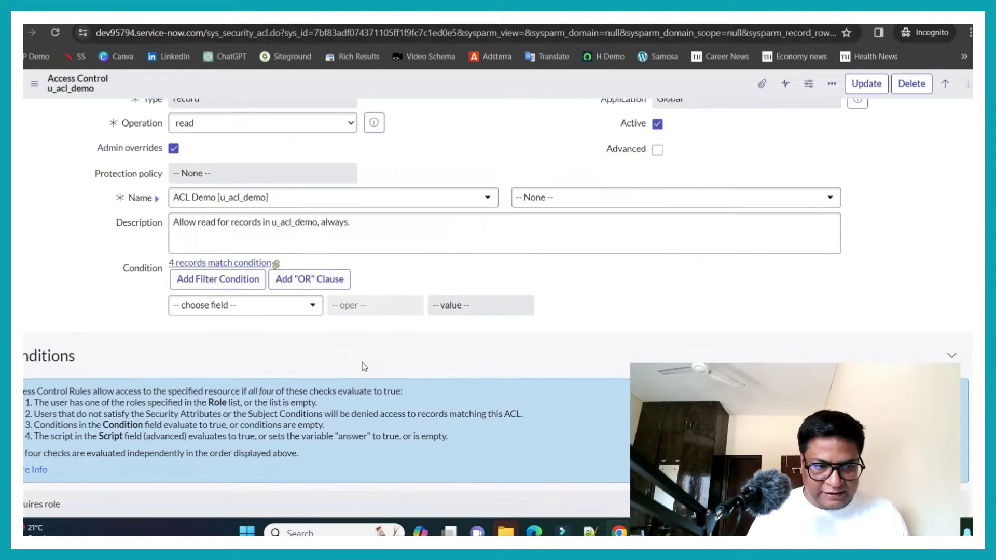
{"action": "scroll", "coordinate": [362, 366], "scroll_direction": "up", "scroll_amount": 1}
- Reload the impersonated user's ACL Demos list to confirm all four records still appear
{"action": "key", "text": "alt+Tab"}
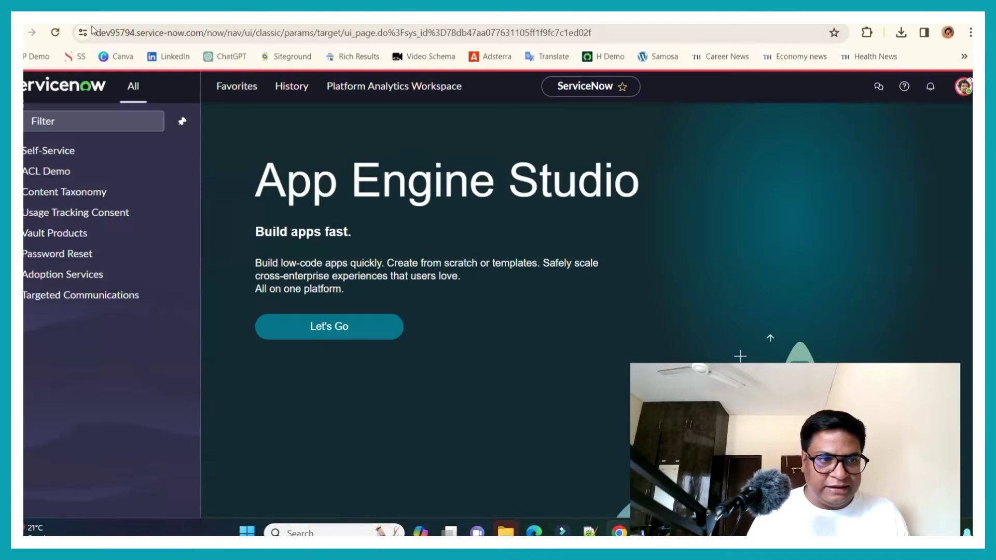
{"action": "key", "text": "alt+Tab"}
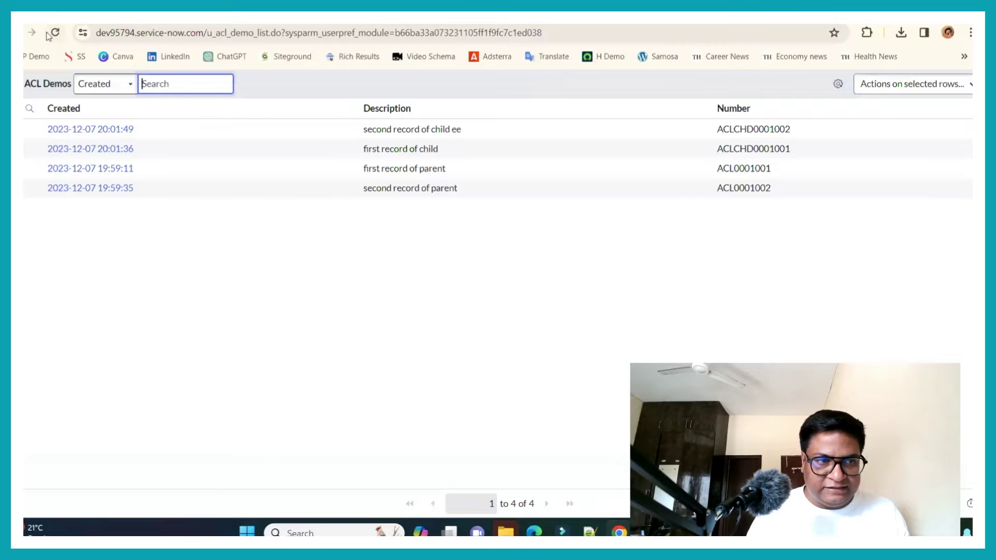
{"action": "left_click", "coordinate": [55, 32]}
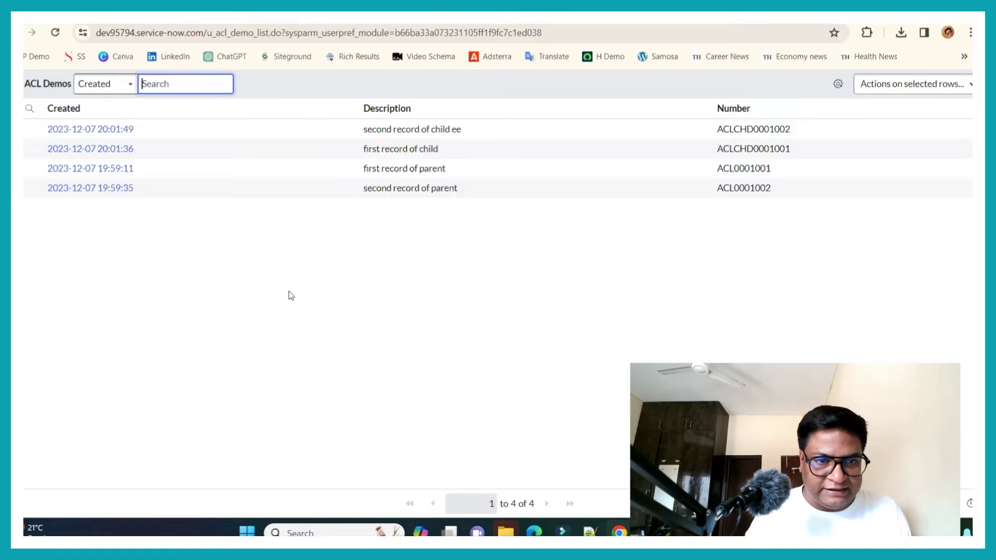
{"action": "key", "text": "alt+Tab"}
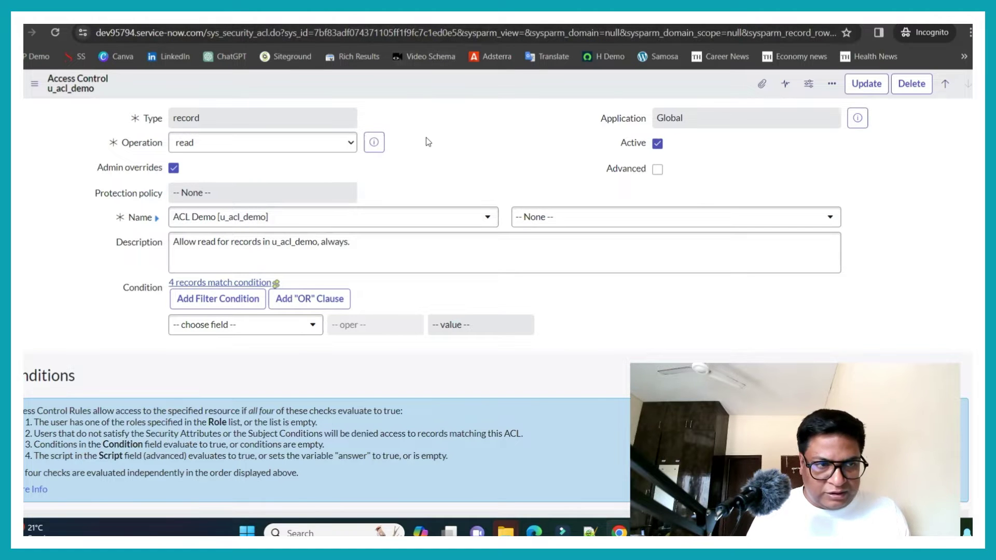
{"action": "scroll", "coordinate": [327, 258], "scroll_direction": "down", "scroll_amount": 3}
{"action": "scroll", "coordinate": [203, 312], "scroll_direction": "down", "scroll_amount": 5}
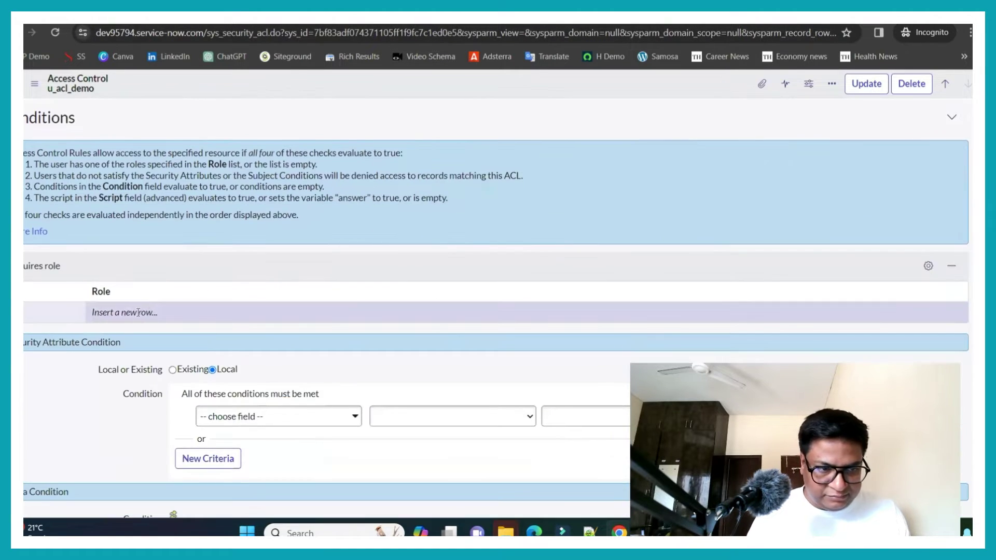
- Add the itil role to the u_acl_demo read rule, save it, and confirm the user is denied
{"action": "double_click", "coordinate": [139, 312]}
{"action": "type", "text": "ITIL"}
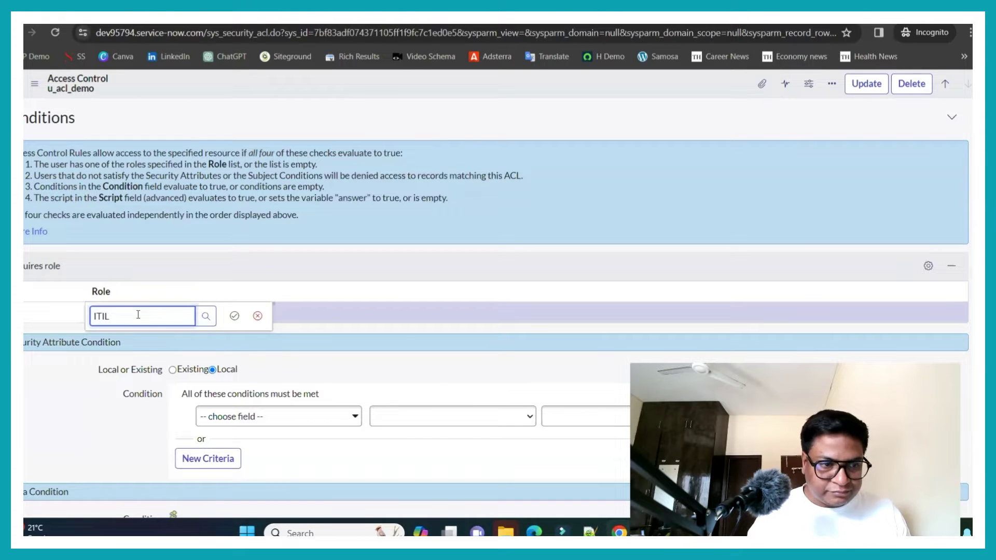
{"action": "key", "text": "Return"}
{"action": "right_click", "coordinate": [423, 92]}
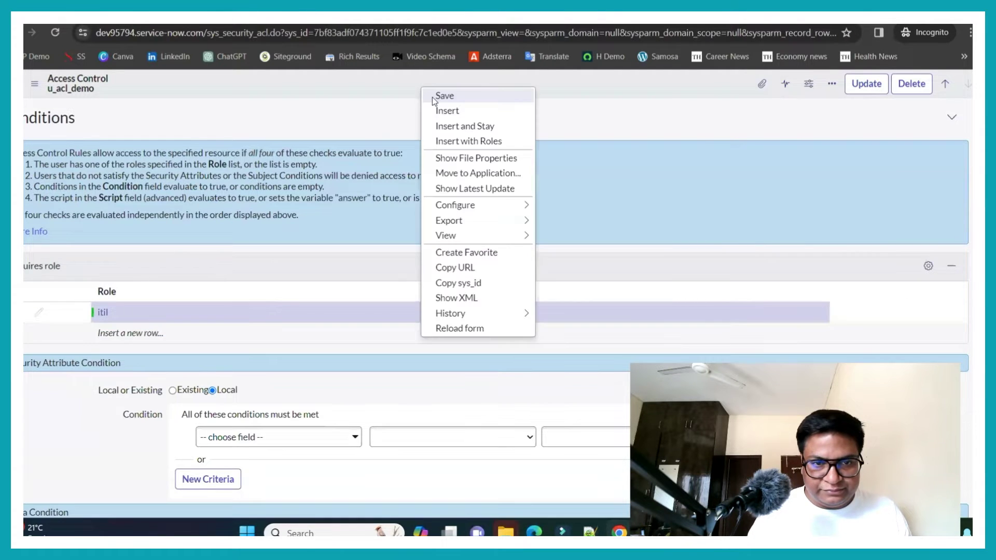
{"action": "left_click", "coordinate": [439, 102]}
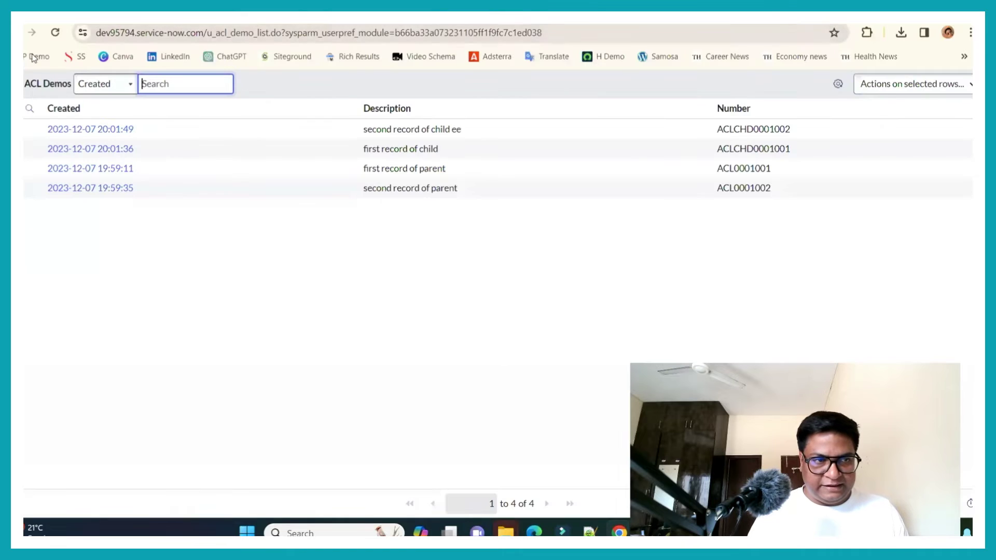
{"action": "left_click", "coordinate": [54, 32]}
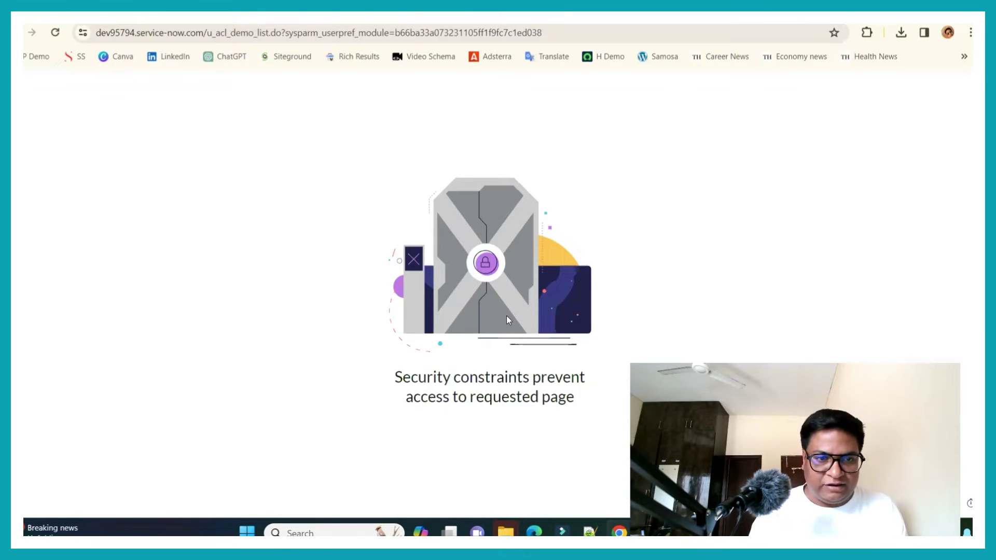
{"action": "key", "text": "alt+Tab"}
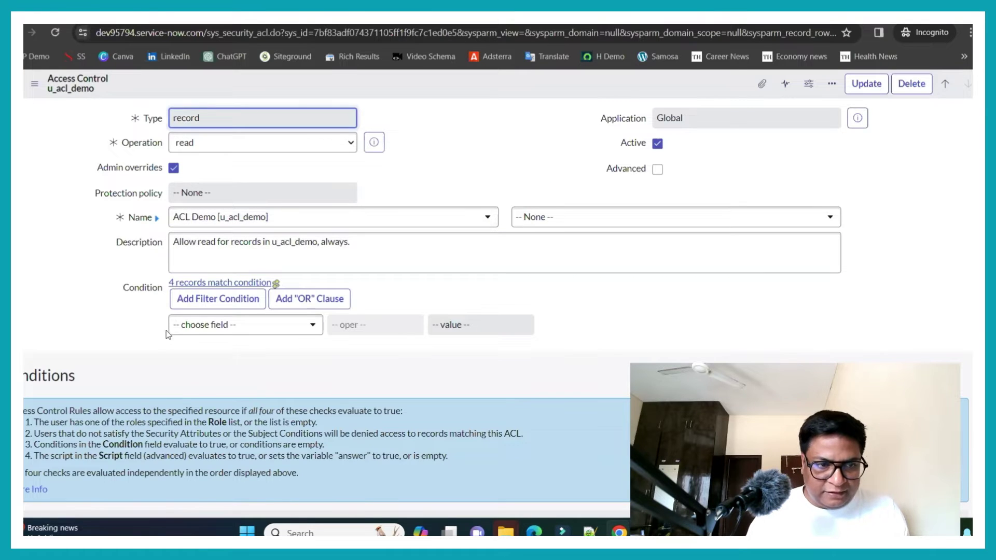
{"action": "scroll", "coordinate": [166, 333], "scroll_direction": "down", "scroll_amount": 3}
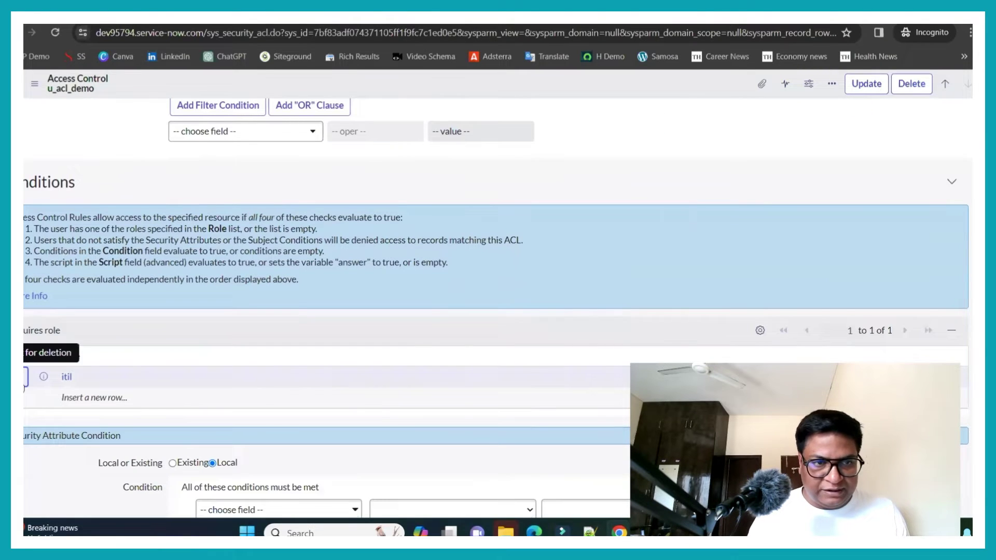
- Remove the itil role from the u_acl_demo read rule and save it, then save u_acl_demo.*
{"action": "left_click", "coordinate": [25, 376]}
{"action": "right_click", "coordinate": [405, 77]}
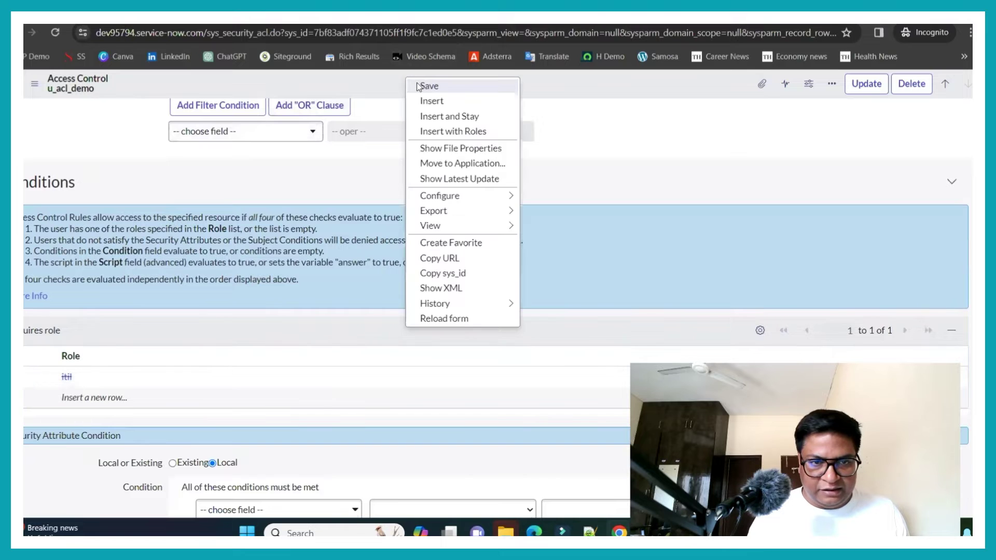
{"action": "left_click", "coordinate": [424, 82]}
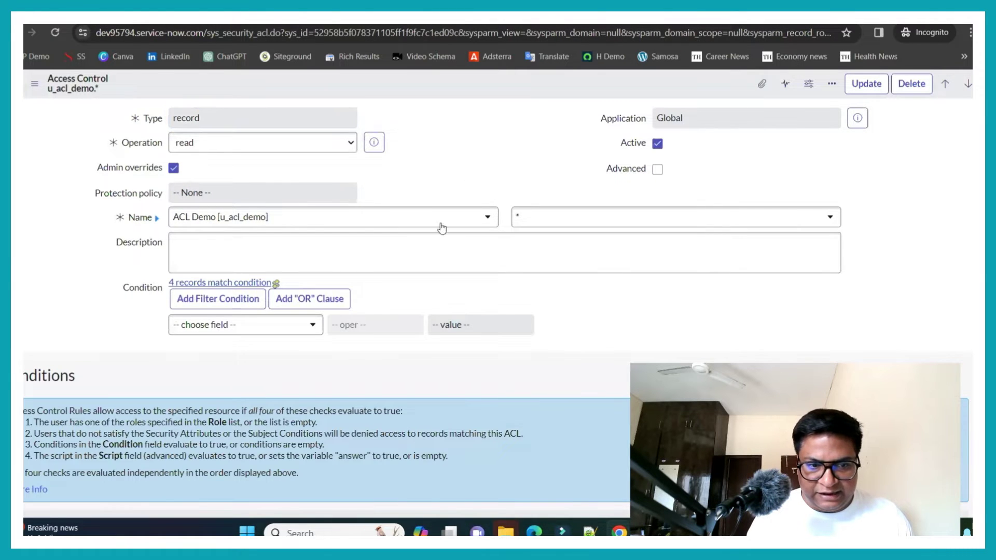
{"action": "scroll", "coordinate": [175, 353], "scroll_direction": "down", "scroll_amount": 2}
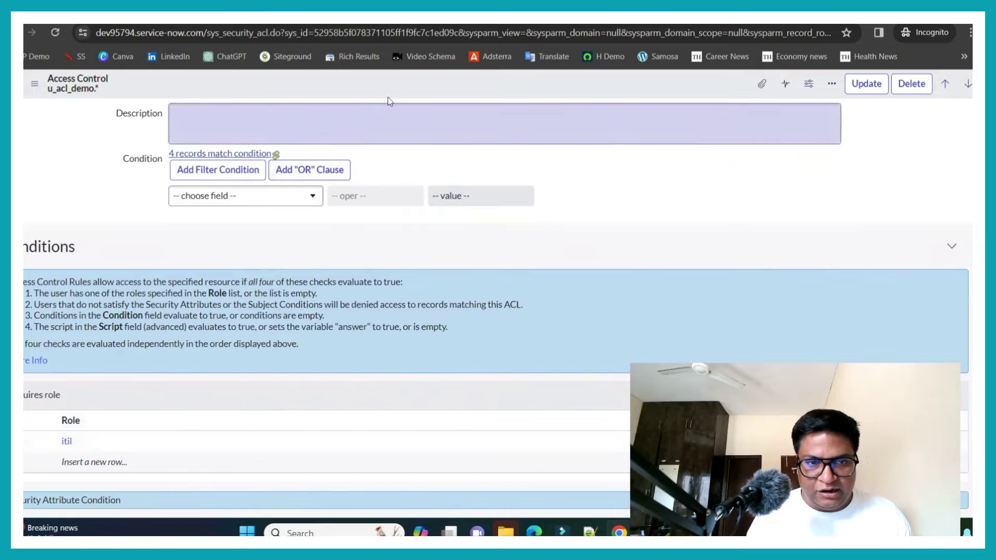
{"action": "right_click", "coordinate": [399, 78]}
{"action": "left_click", "coordinate": [420, 84]}
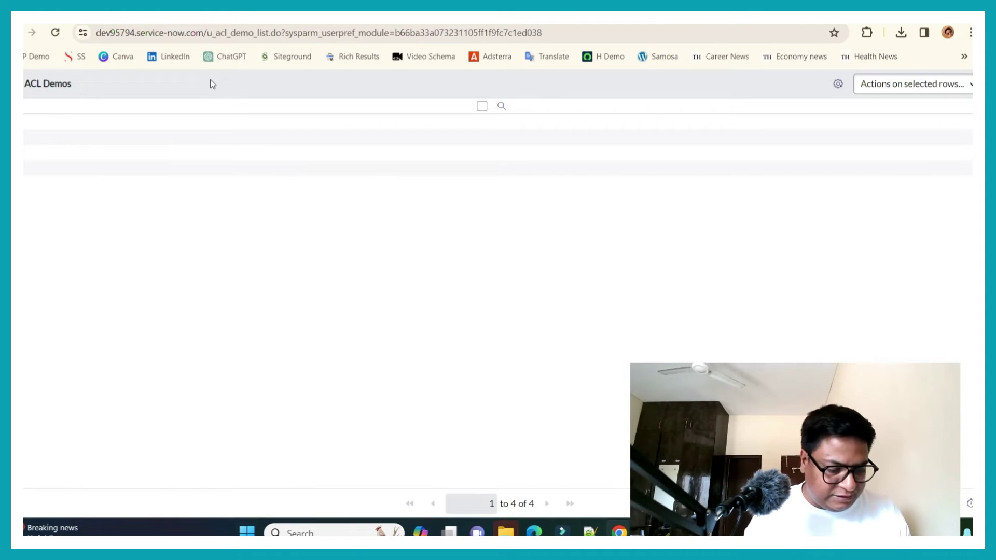
- Return to the field-level u_acl_demo.* read rule, which requires no role
{"action": "key", "text": "Tab"}
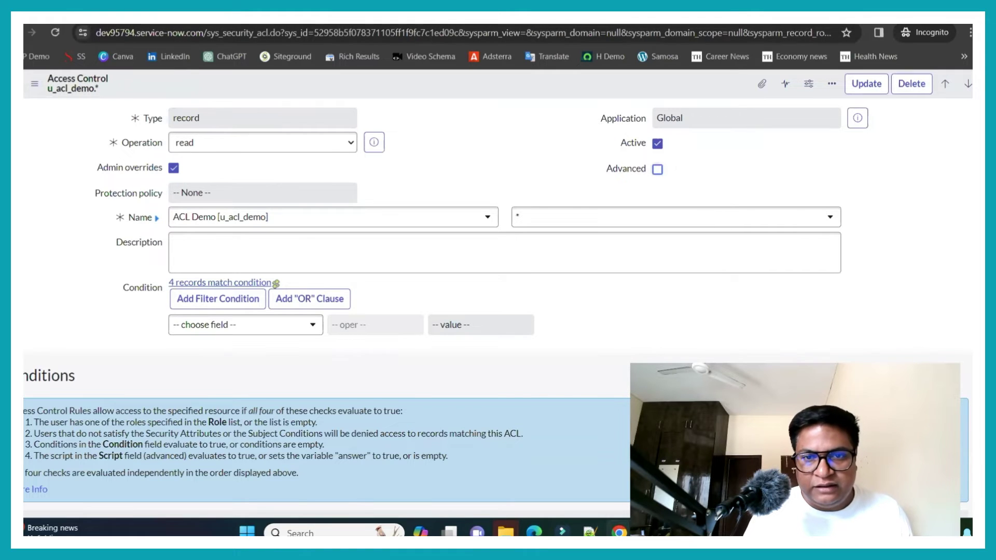
- Save the u_acl_demo.u_description read rule with no required role, confirming the security check
{"action": "left_click", "coordinate": [463, 148]}
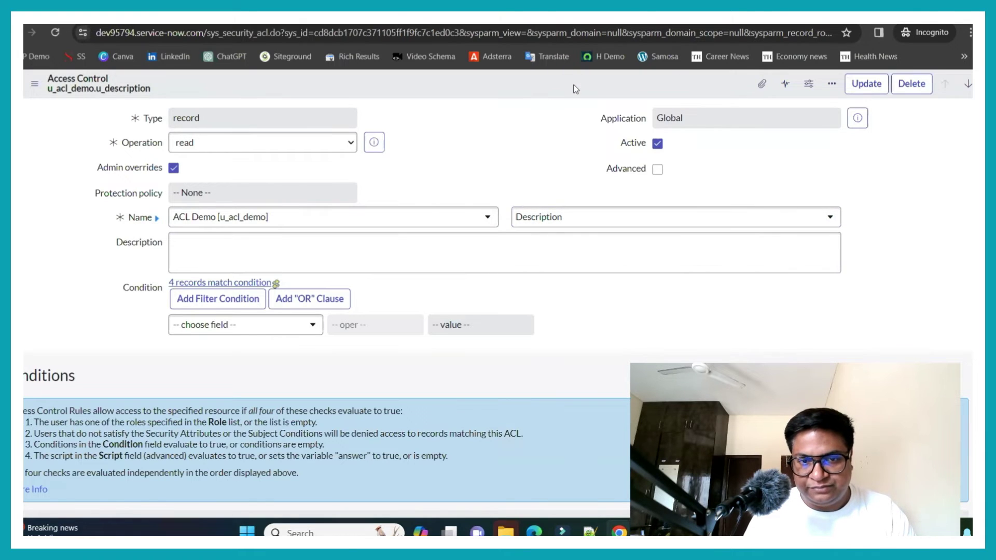
{"action": "key", "text": "ctrl+s"}
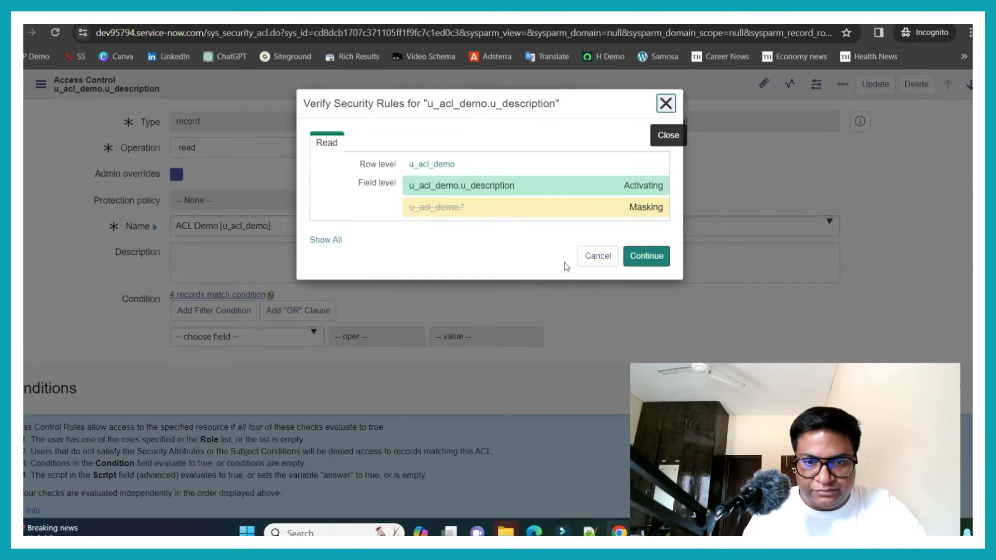
{"action": "left_click", "coordinate": [638, 256]}
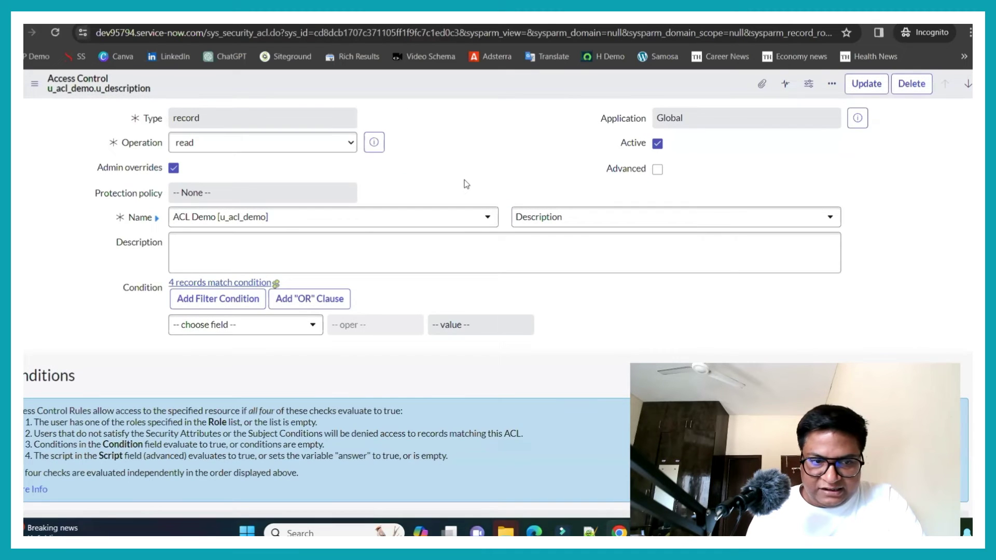
{"action": "scroll", "coordinate": [466, 184], "scroll_direction": "down", "scroll_amount": 5}
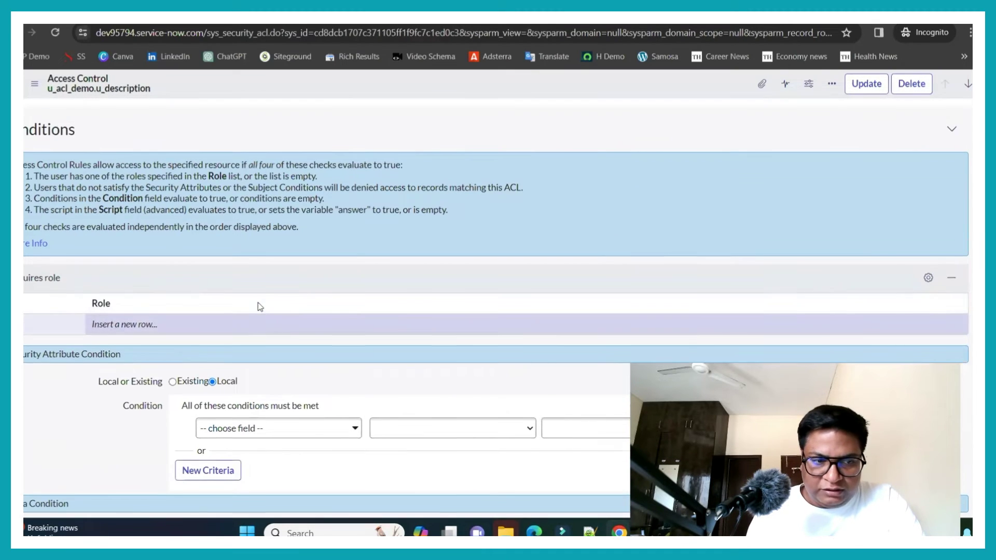
{"action": "scroll", "coordinate": [259, 306], "scroll_direction": "up", "scroll_amount": 5}
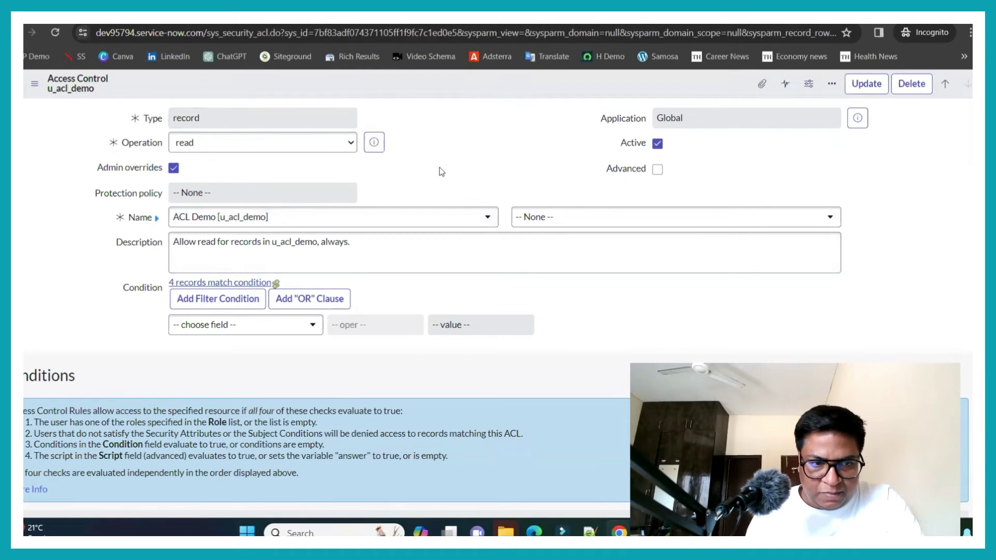
{"action": "scroll", "coordinate": [367, 342], "scroll_direction": "down", "scroll_amount": 1}
{"action": "scroll", "coordinate": [367, 343], "scroll_direction": "down", "scroll_amount": 3}
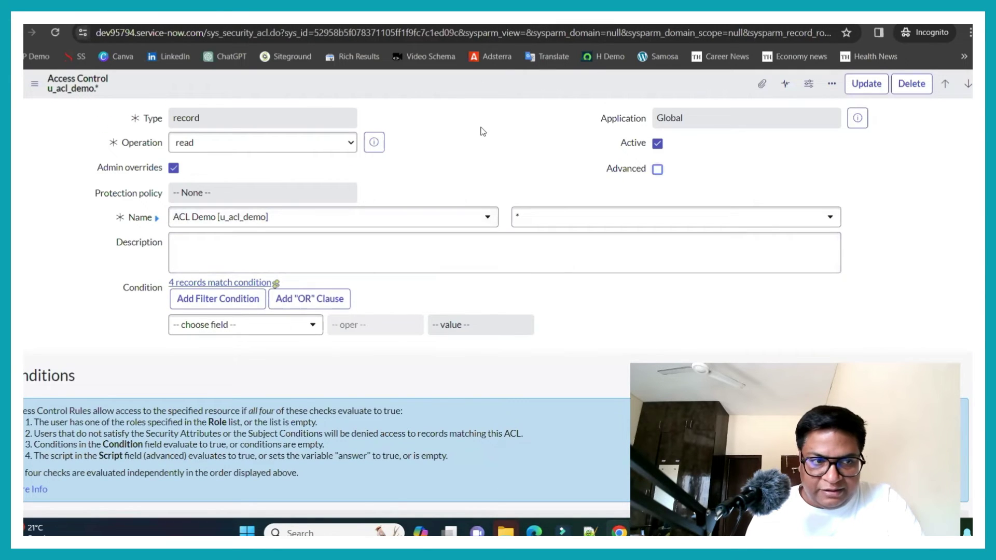
{"action": "scroll", "coordinate": [341, 232], "scroll_direction": "down", "scroll_amount": 4}
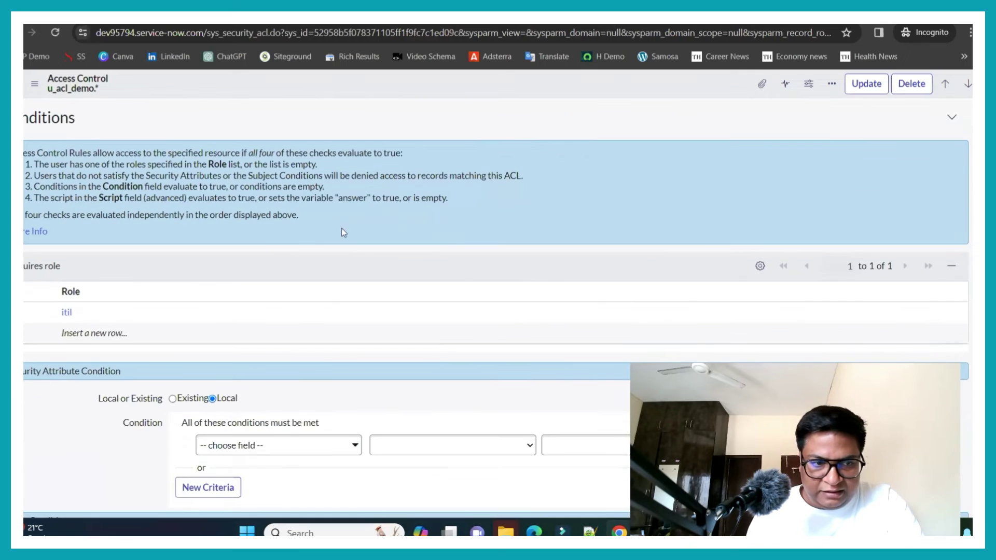
{"action": "scroll", "coordinate": [314, 240], "scroll_direction": "up", "scroll_amount": 5}
{"action": "scroll", "coordinate": [313, 240], "scroll_direction": "down", "scroll_amount": 2}
{"action": "scroll", "coordinate": [313, 240], "scroll_direction": "down", "scroll_amount": 4}
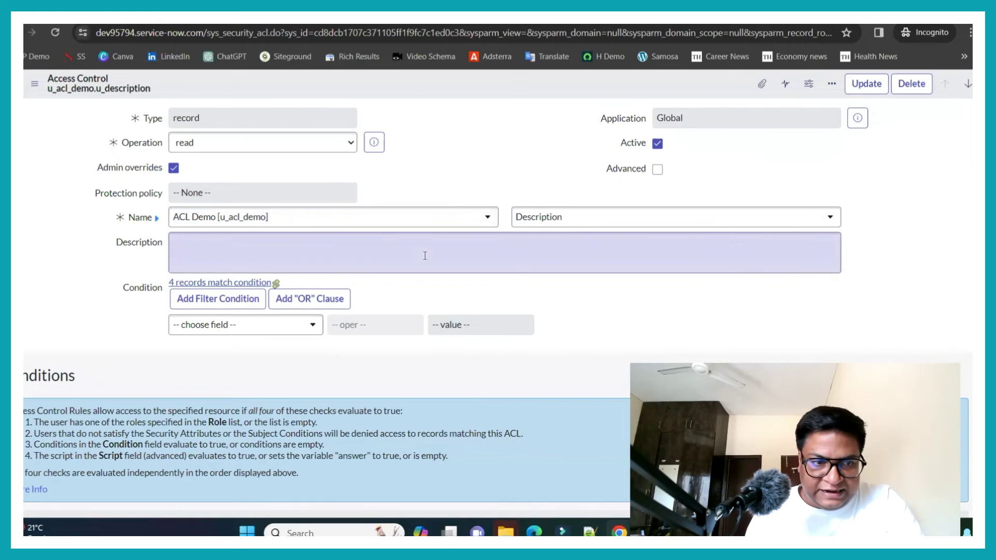
{"action": "scroll", "coordinate": [542, 228], "scroll_direction": "down", "scroll_amount": 5}
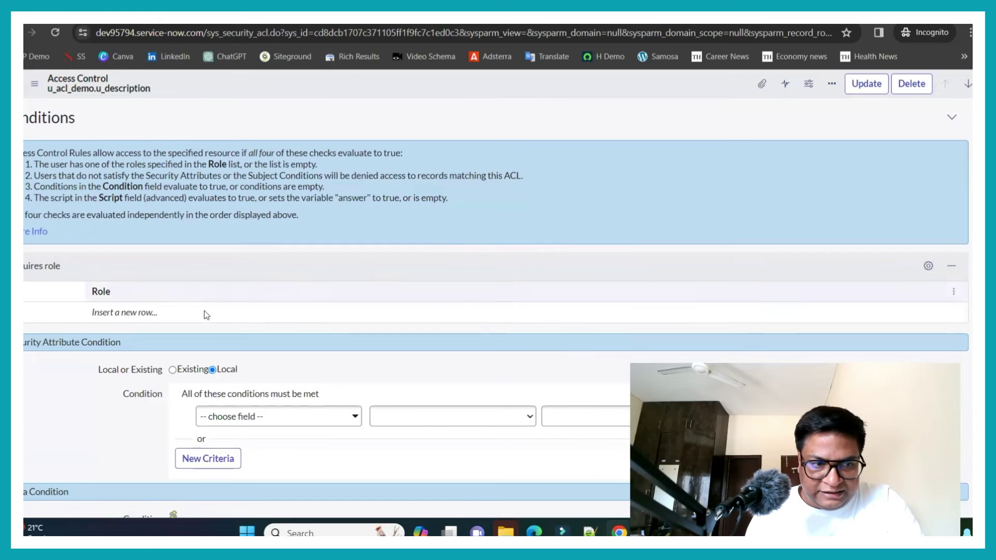